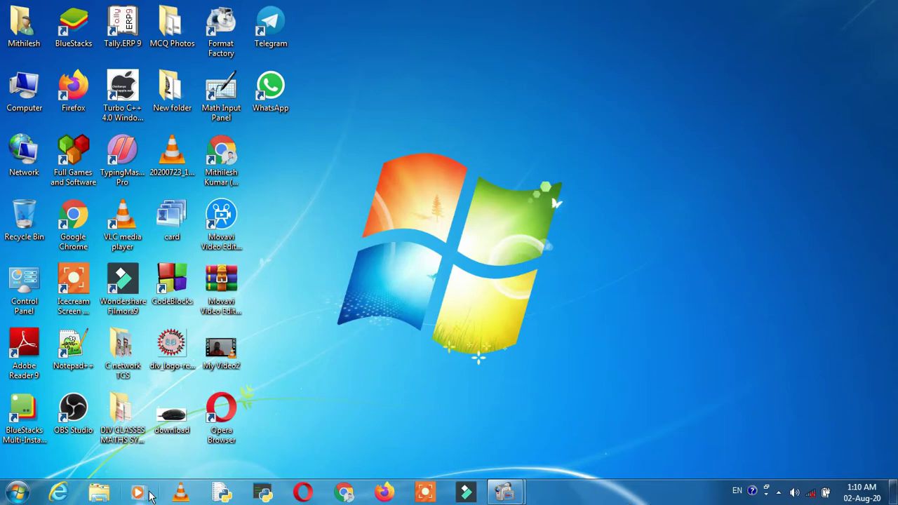
# - Open the Keyboard properties from the Control Panel, then close the dialog and the Control Panel
pyautogui.click(16, 494)
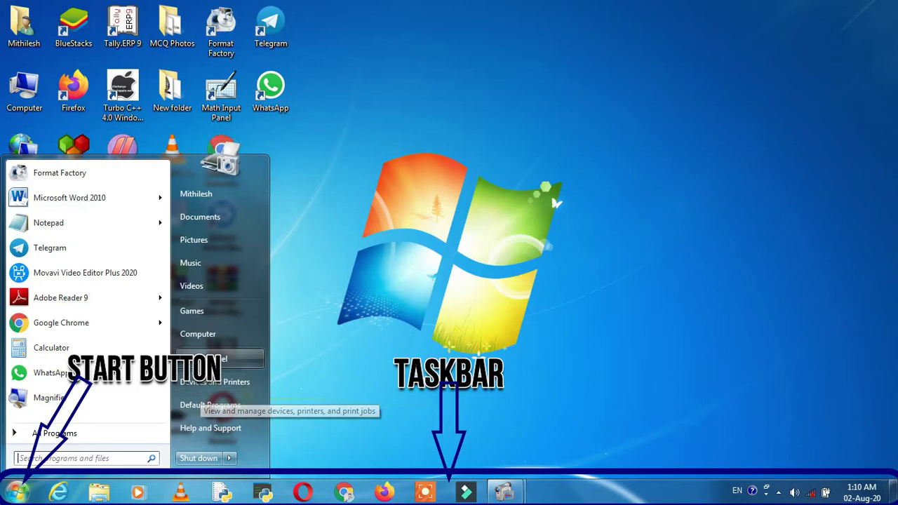
pyautogui.click(200, 361)
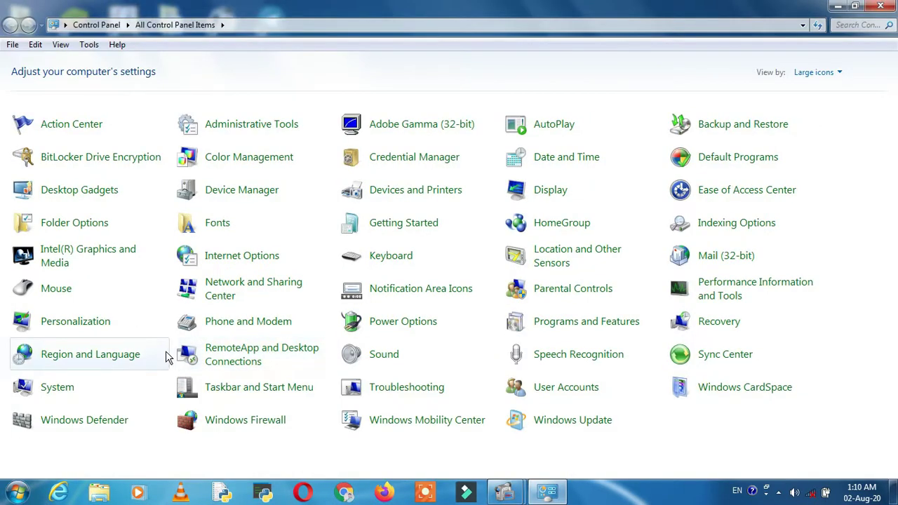
pyautogui.click(397, 264)
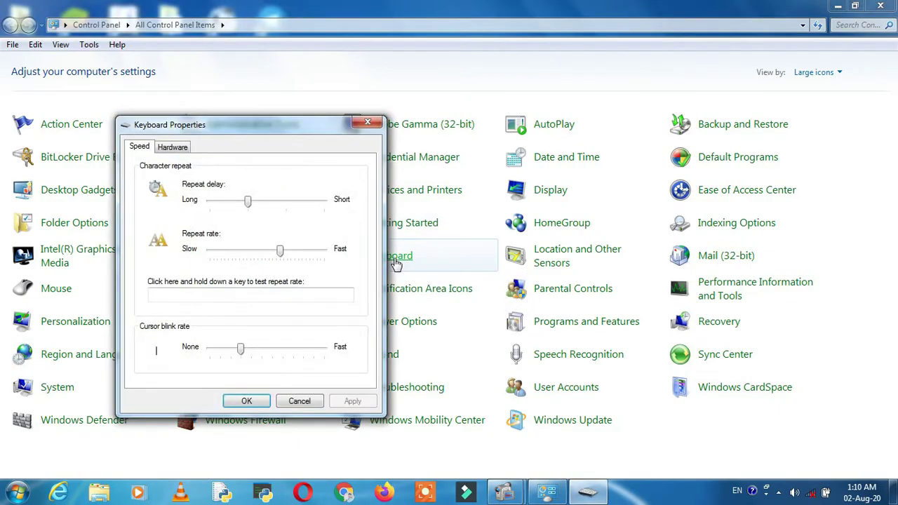
pyautogui.moveTo(278, 122); pyautogui.dragTo(473, 98)
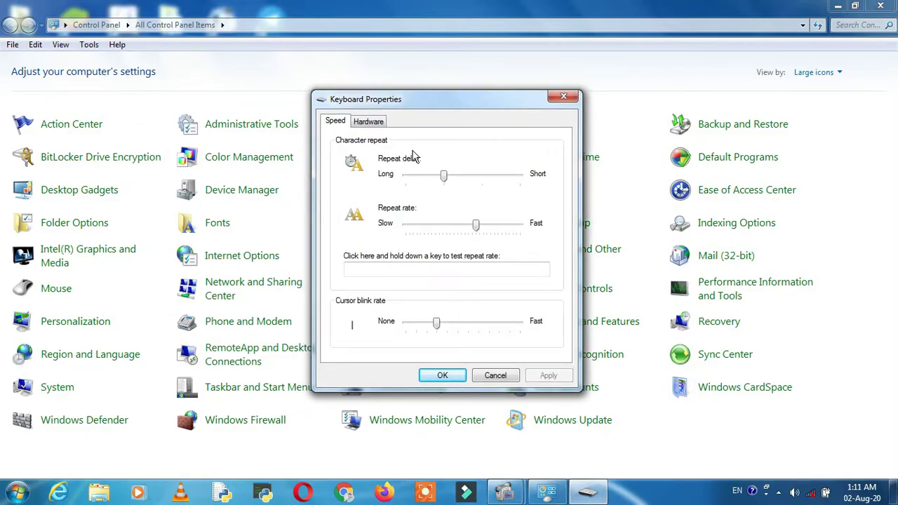
pyautogui.click(441, 376)
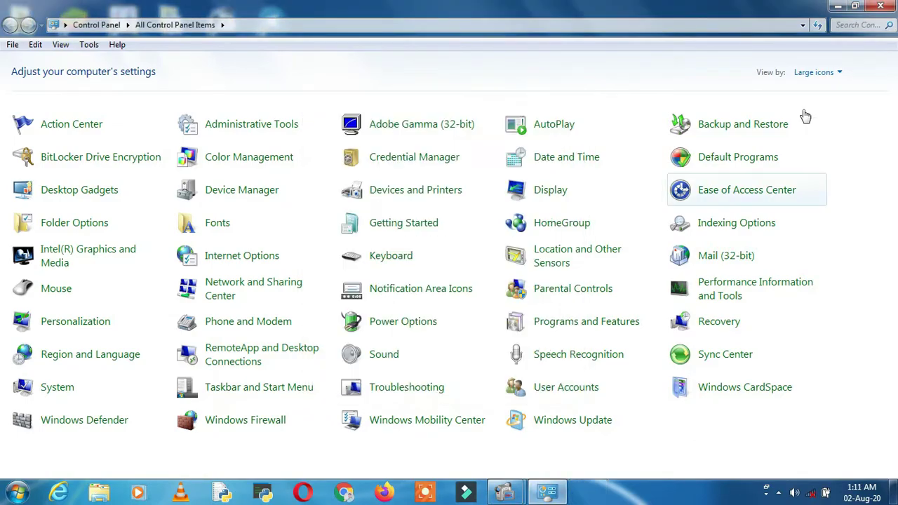
pyautogui.click(887, 8)
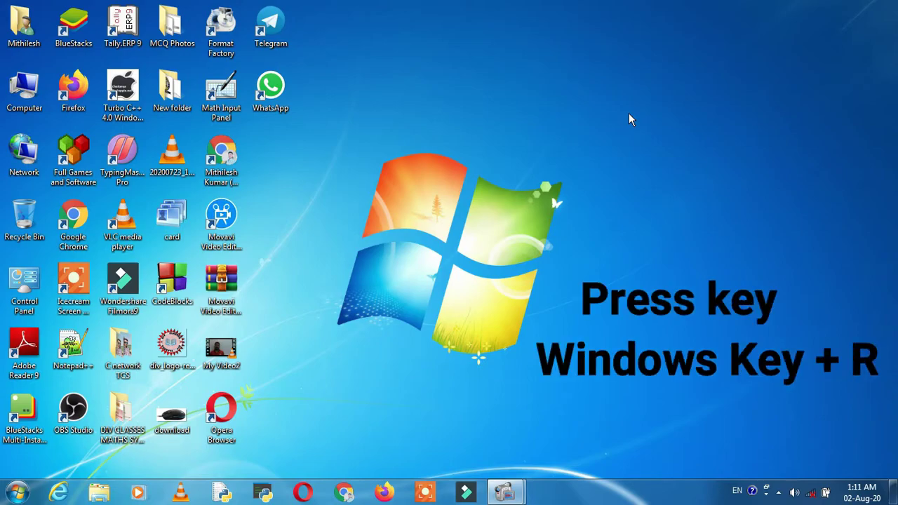
# - Open the Keyboard properties by running the command "control keyboard", then close the dialog
pyautogui.press('super+r')
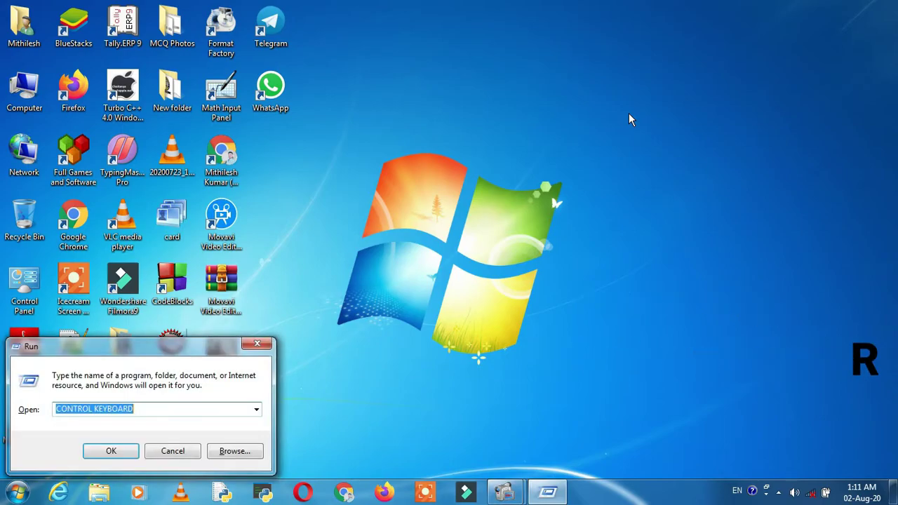
pyautogui.moveTo(150, 346); pyautogui.dragTo(438, 168)
pyautogui.press('BackSpace')
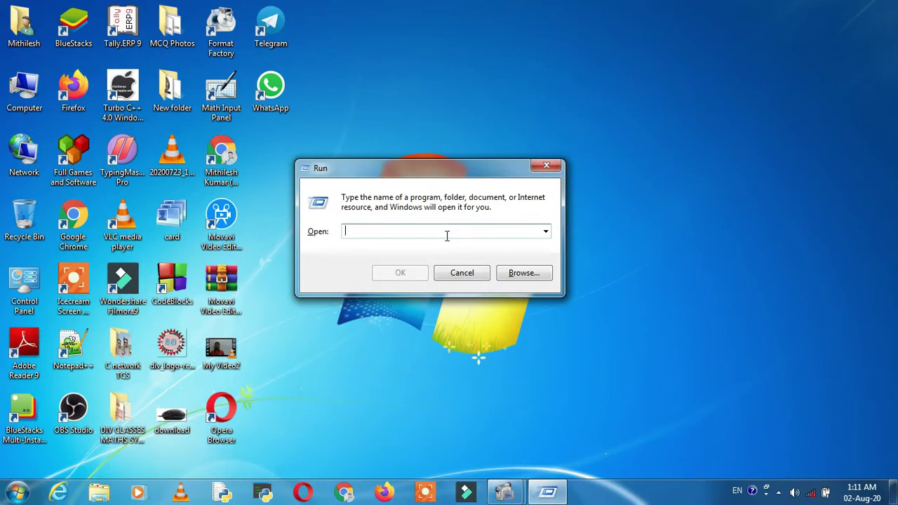
pyautogui.write('control keyboard')
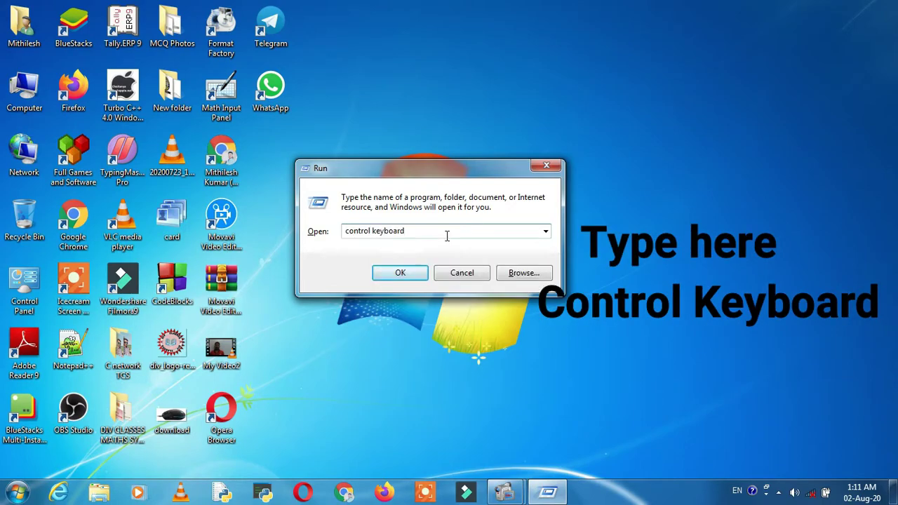
pyautogui.press('Return')
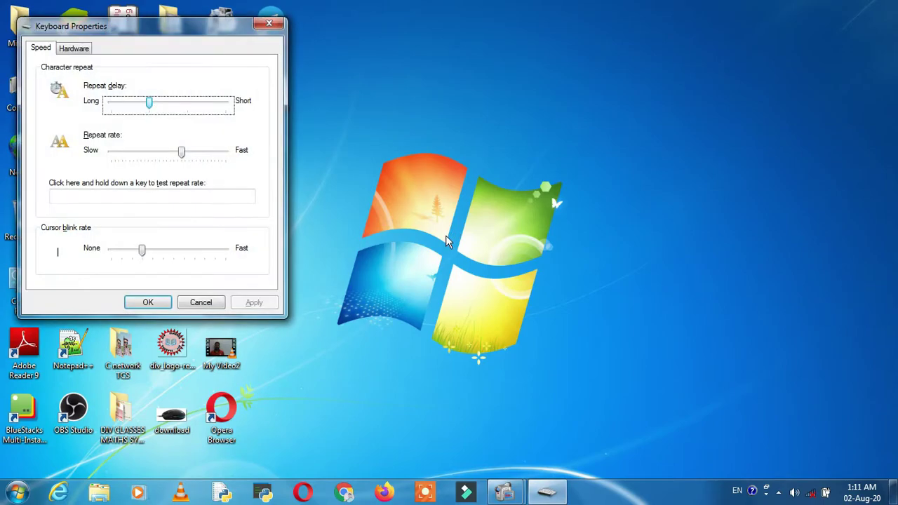
pyautogui.moveTo(139, 32); pyautogui.dragTo(401, 32)
pyautogui.click(532, 23)
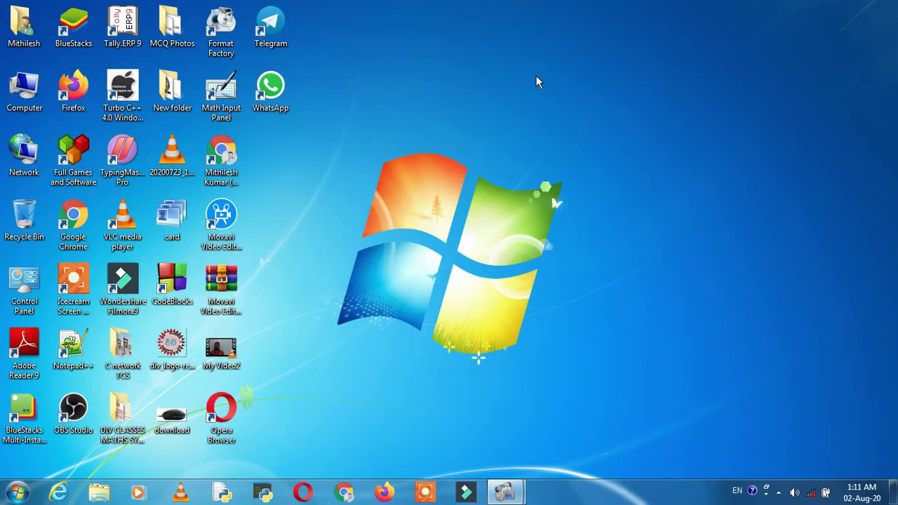
# - Search the Start menu for "keyboard" and open the Keyboard properties, moving the dialog clear of the desktop icons
pyautogui.press('super')
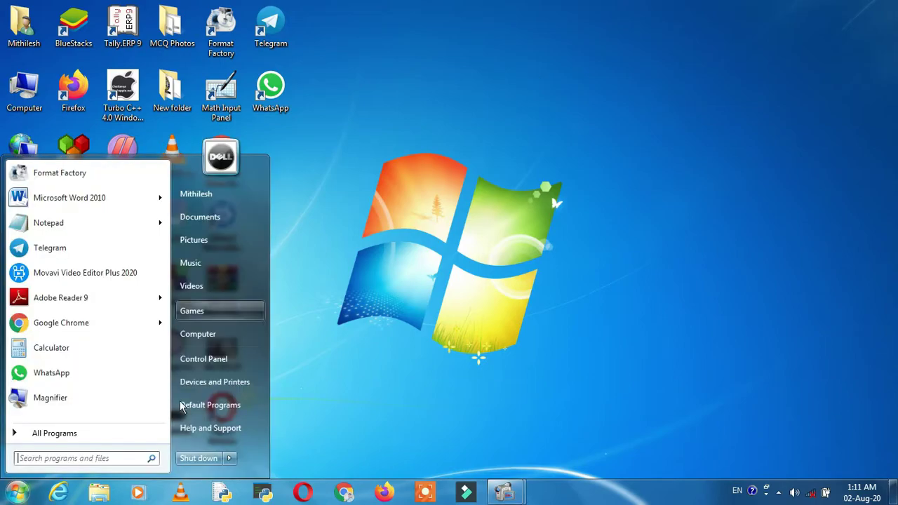
pyautogui.click(110, 460)
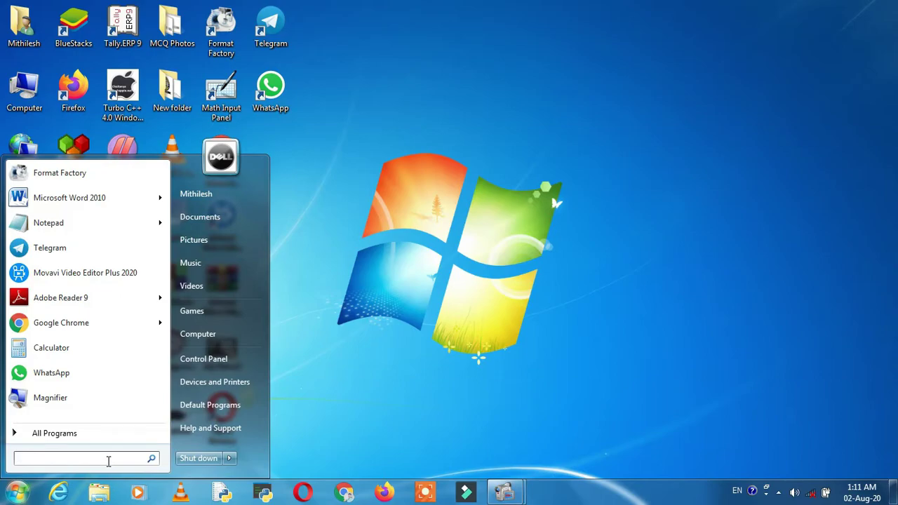
pyautogui.write('key')
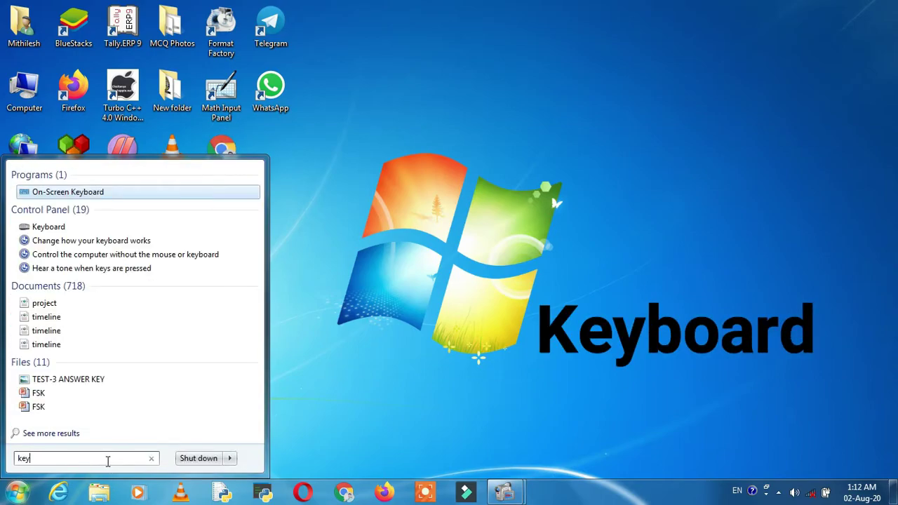
pyautogui.write('b')
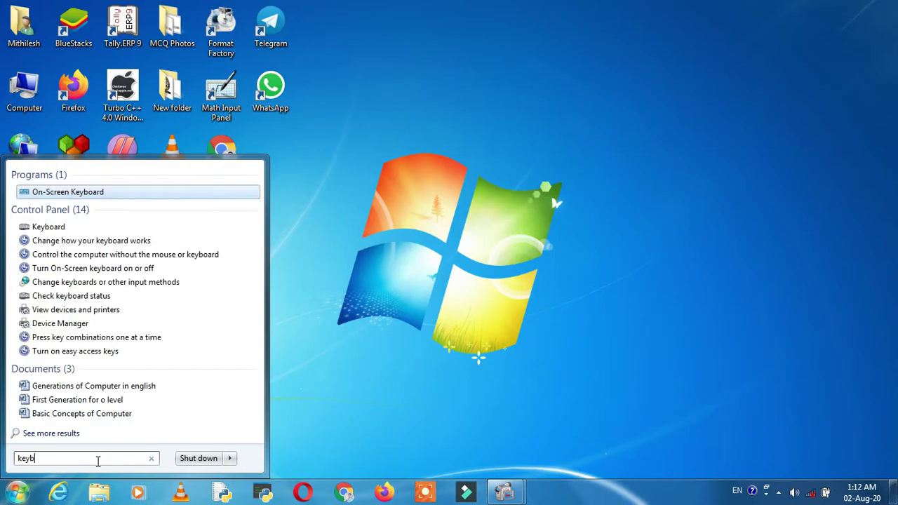
pyautogui.write('oard')
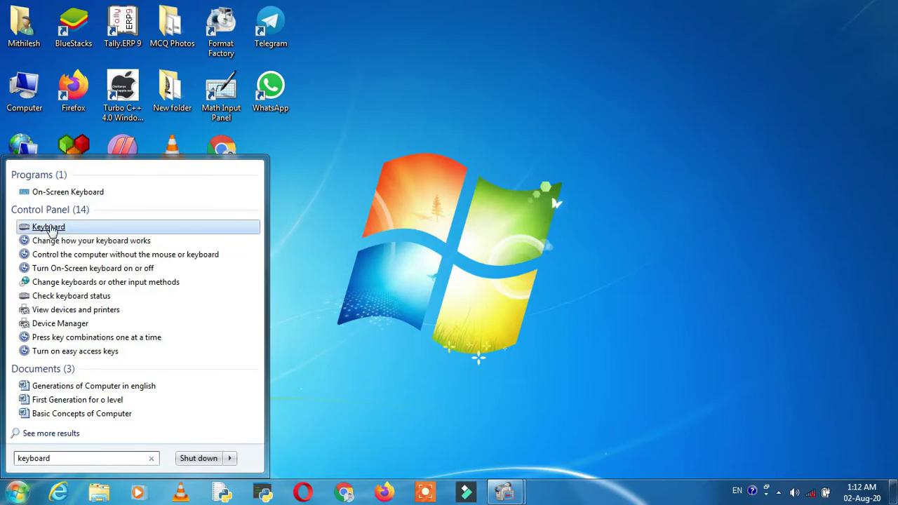
pyautogui.click(50, 228)
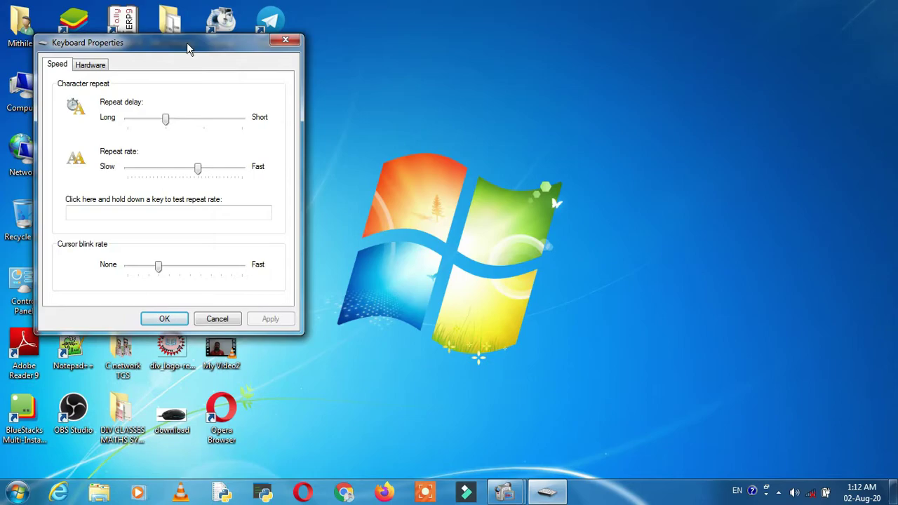
pyautogui.moveTo(187, 53); pyautogui.dragTo(444, 56)
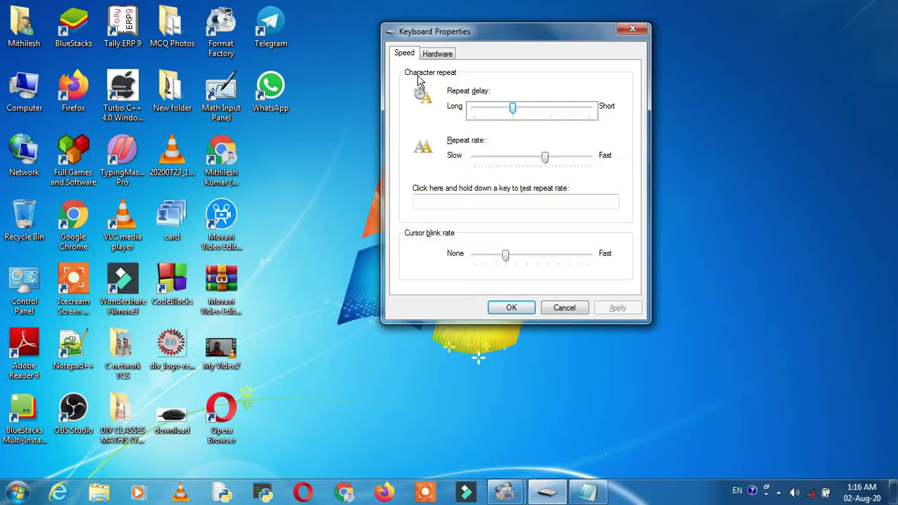
# - Write "computer" in the blank Notepad document and arrange the Keyboard Properties dialog beside it
pyautogui.moveTo(536, 34); pyautogui.dragTo(592, 30)
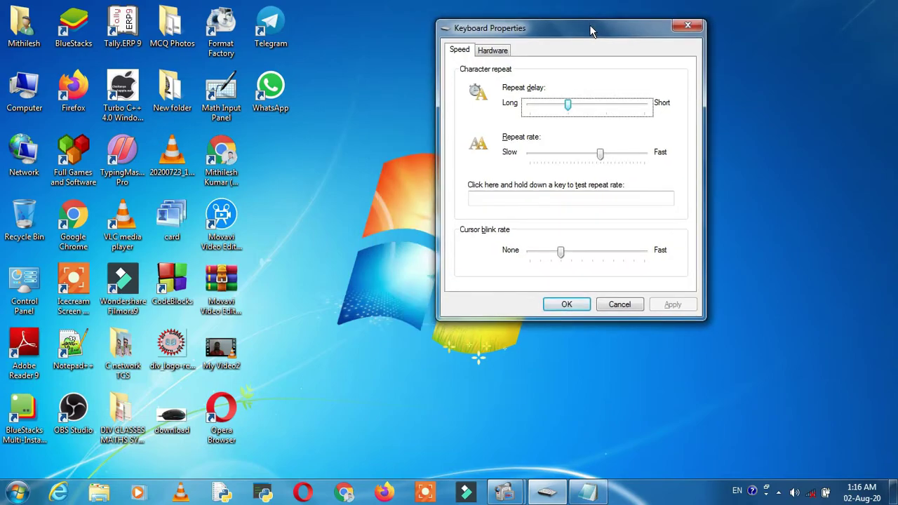
pyautogui.click(590, 493)
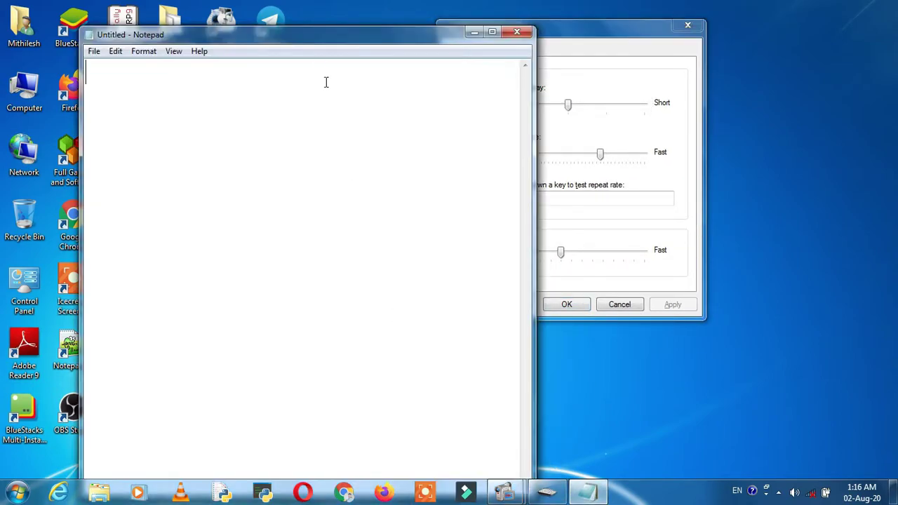
pyautogui.moveTo(300, 40); pyautogui.dragTo(278, 33)
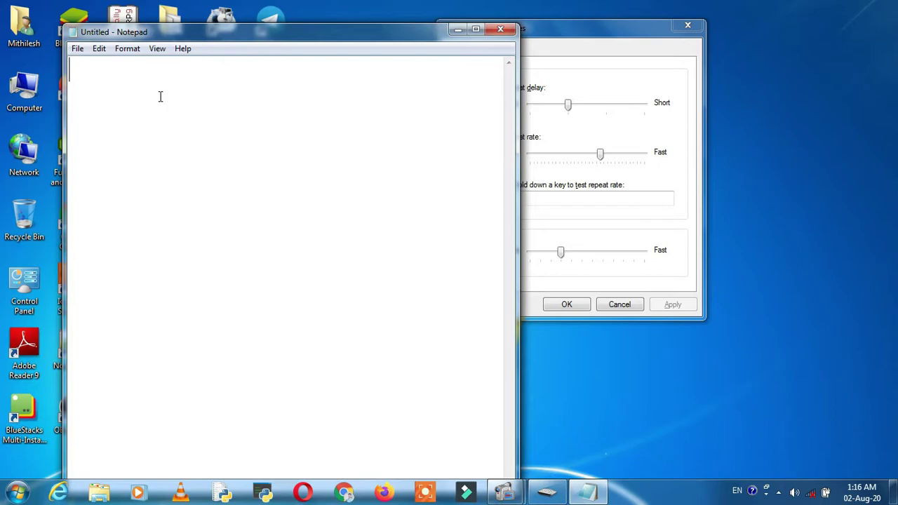
pyautogui.write('computer')
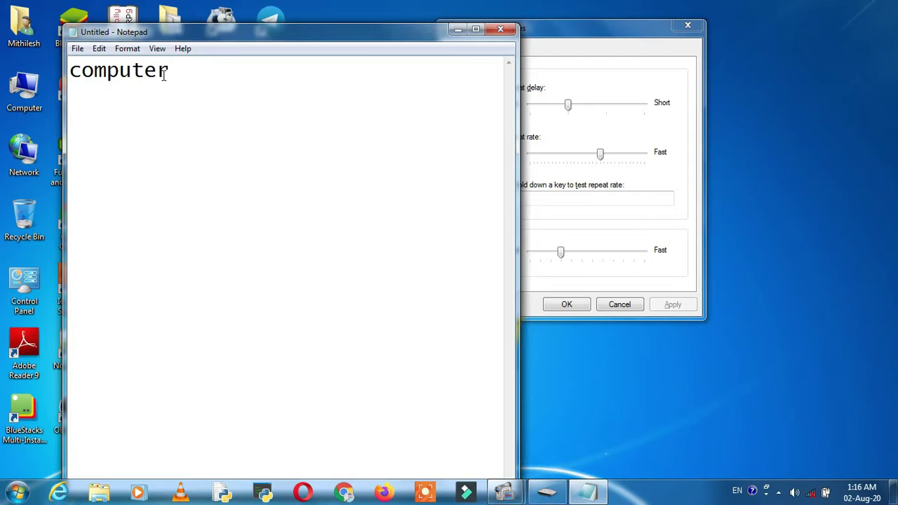
pyautogui.moveTo(563, 28); pyautogui.dragTo(650, 29)
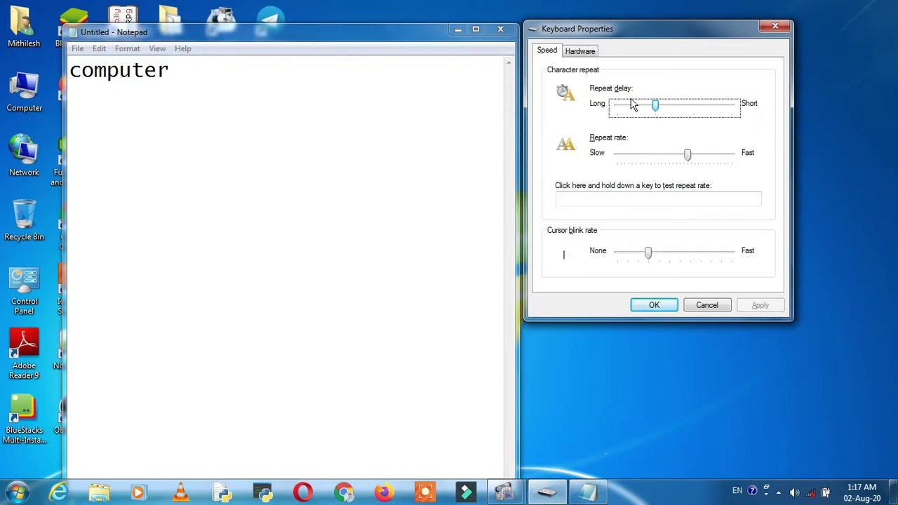
# - Set the keyboard repeat rate to its fastest setting and enter a long run of repeated w characters on a new Notepad line
pyautogui.moveTo(688, 155); pyautogui.dragTo(663, 160)
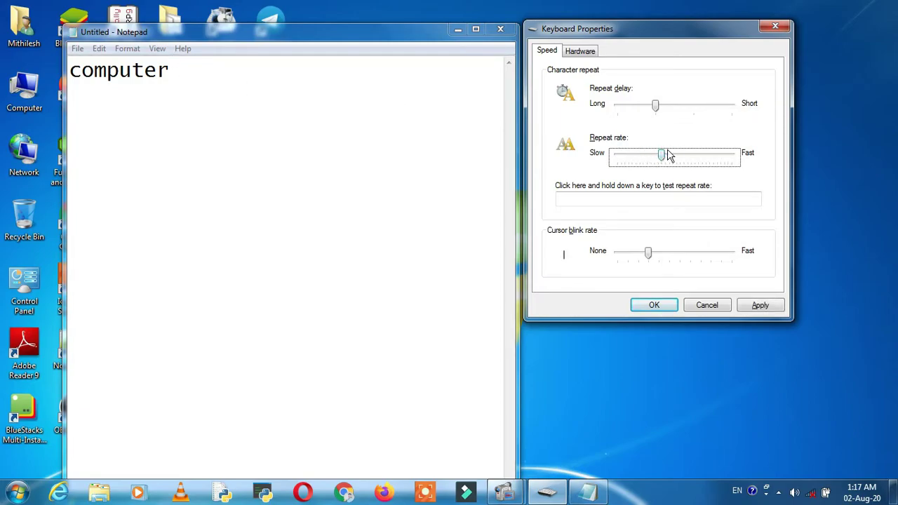
pyautogui.moveTo(664, 155); pyautogui.dragTo(739, 160)
pyautogui.click(295, 86)
pyautogui.press('Return')
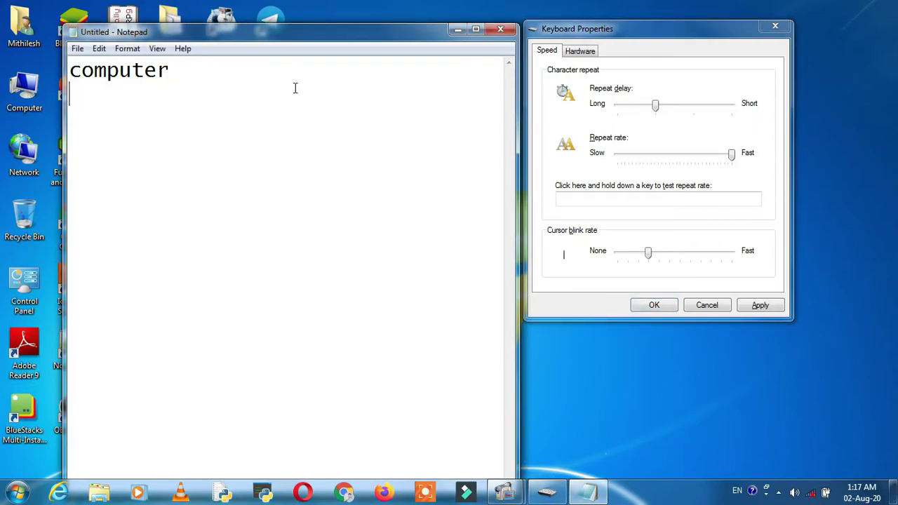
pyautogui.write('wwwwwww')
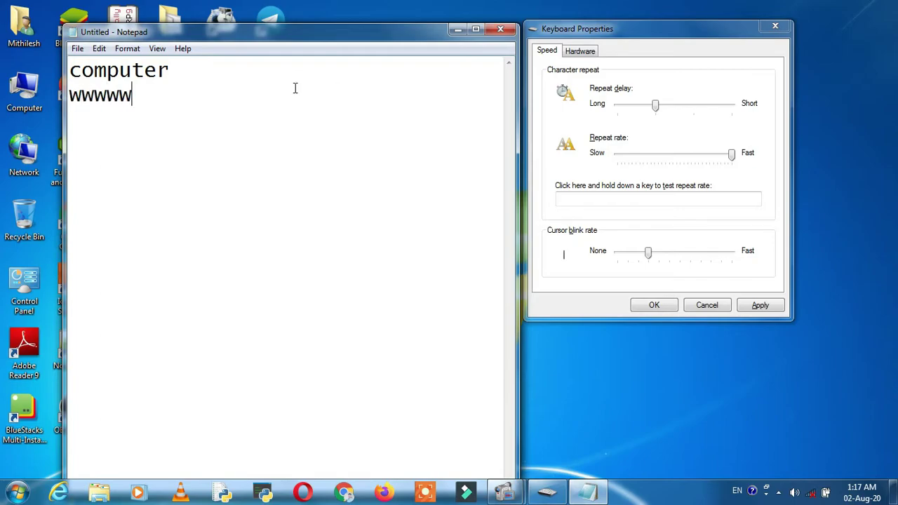
pyautogui.write('wwwwwwwwwwwwwwwwwwwwwwwwwwwwwww')
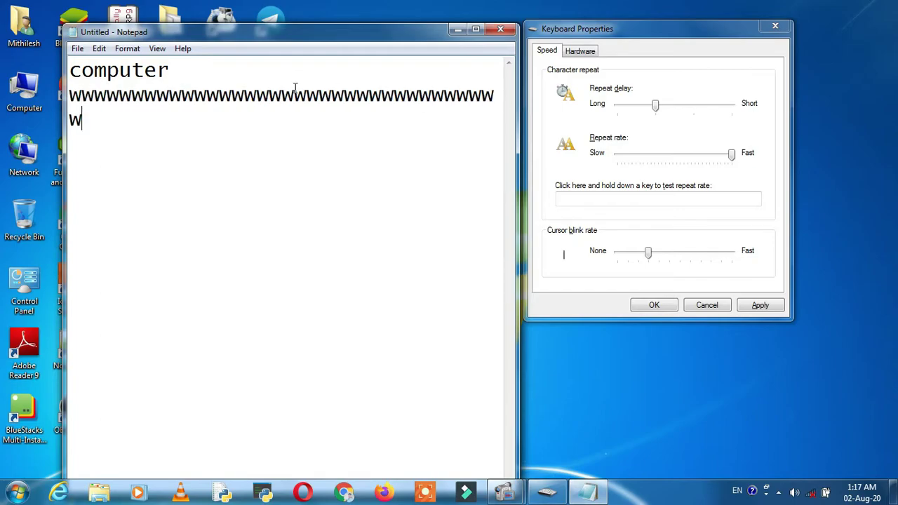
# - Lower the repeat rate to slightly below the middle, apply it, and add more repeated w characters in Notepad
pyautogui.click(733, 157)
pyautogui.moveTo(734, 161); pyautogui.dragTo(651, 161)
pyautogui.click(769, 309)
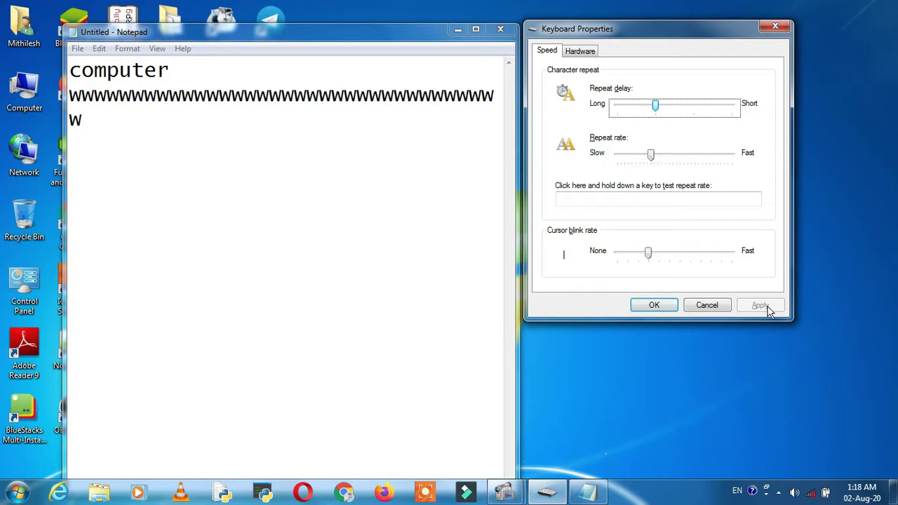
pyautogui.click(195, 150)
pyautogui.write('ww')
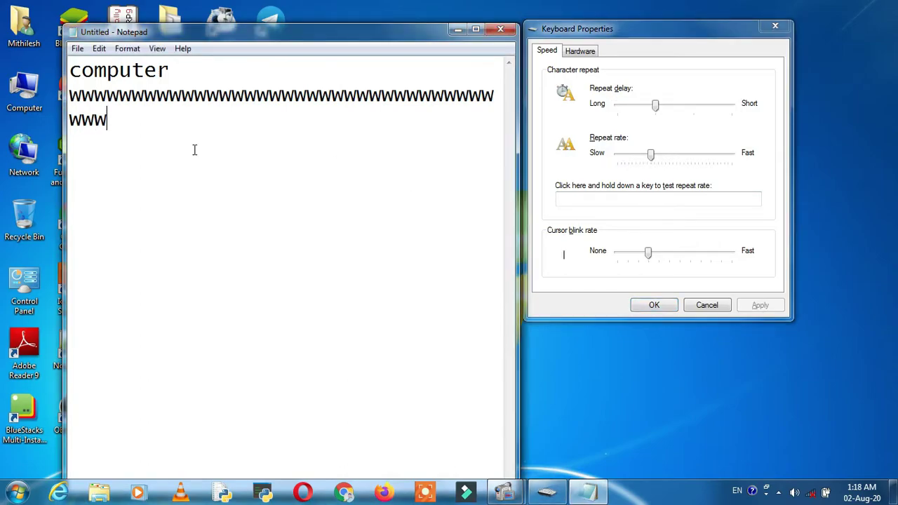
pyautogui.write('www')
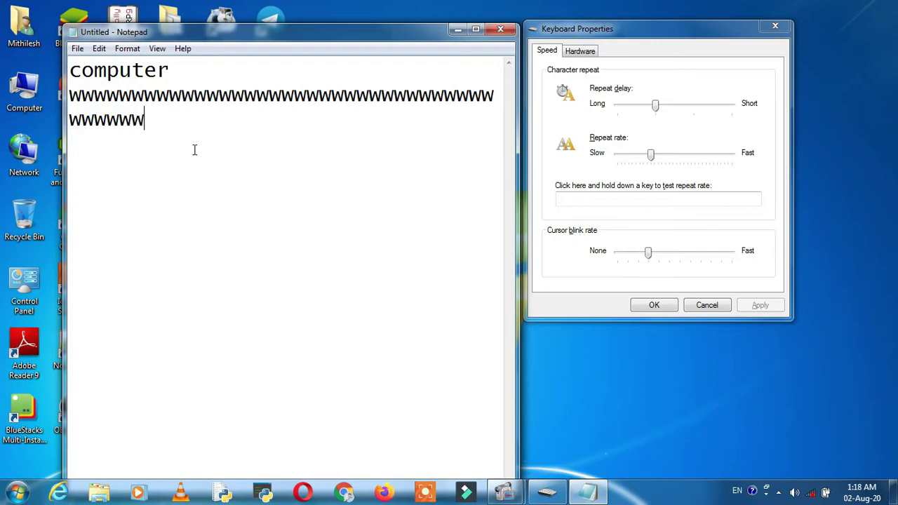
pyautogui.write('wwwww')
# - Raise the repeat rate to about the middle of its range and enter repeated q characters on a new Notepad line
pyautogui.click(674, 155)
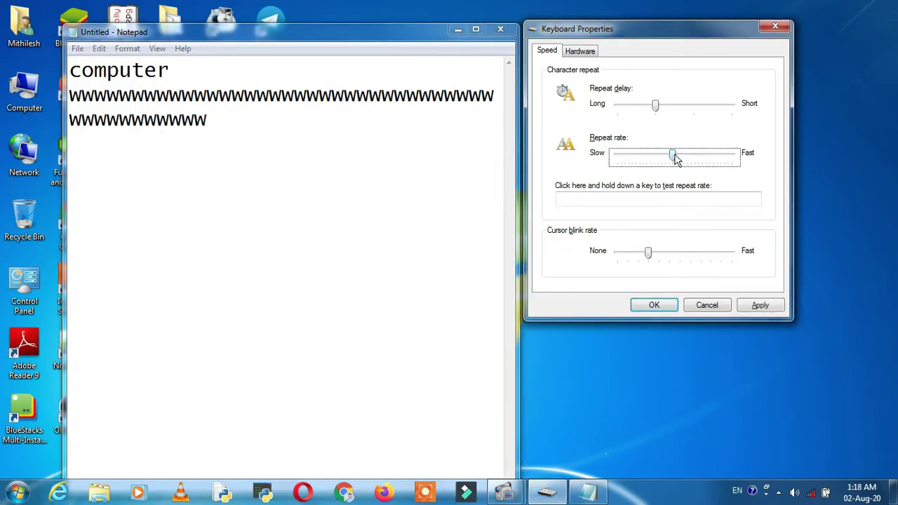
pyautogui.click(322, 148)
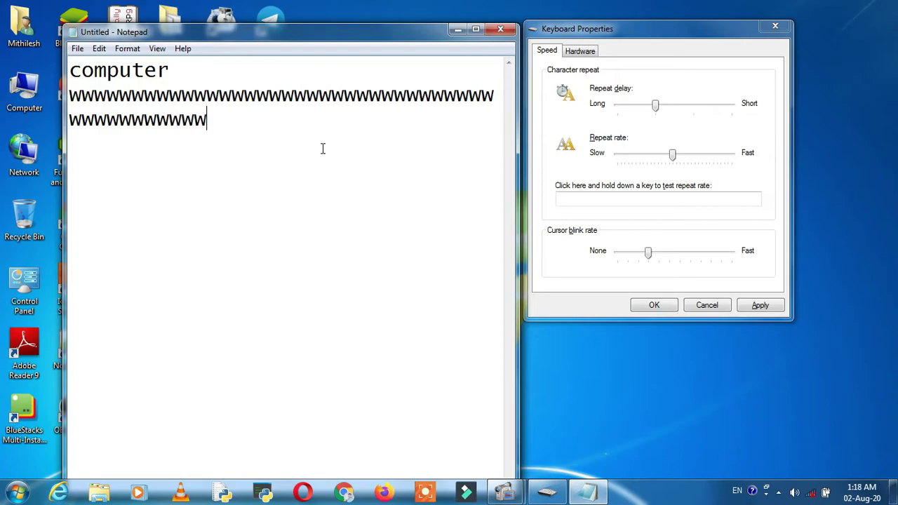
pyautogui.press('Return')
pyautogui.write('qqqqqq')
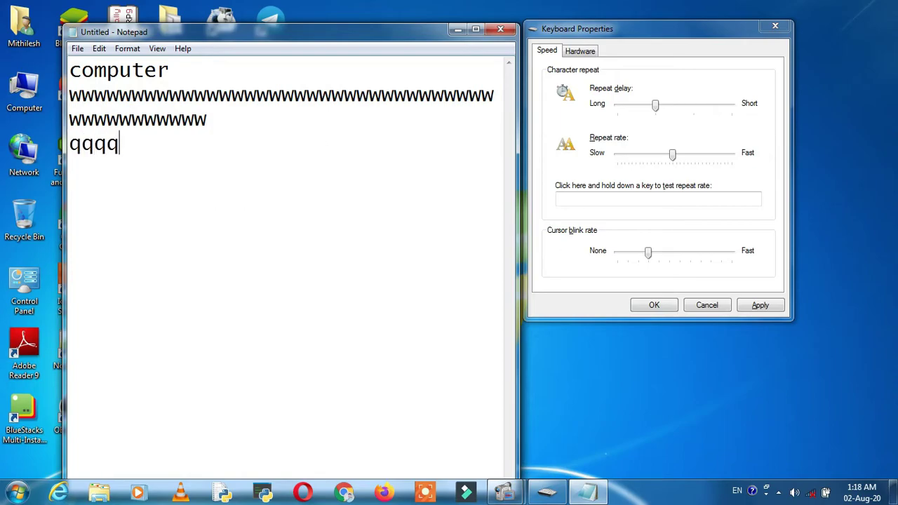
pyautogui.write('qqqq')
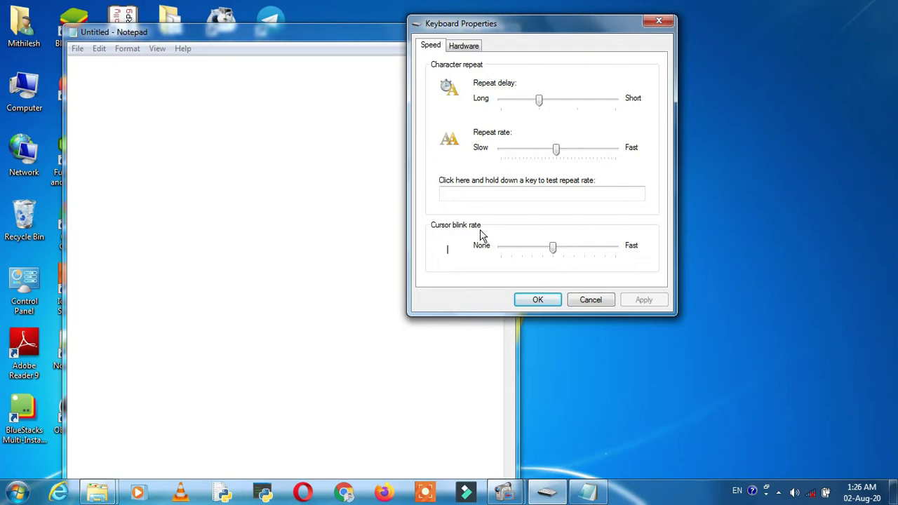
# - Enter "fdsf" in the blank Notepad document and move the Keyboard Properties dialog farther away from the text
pyautogui.click(259, 106)
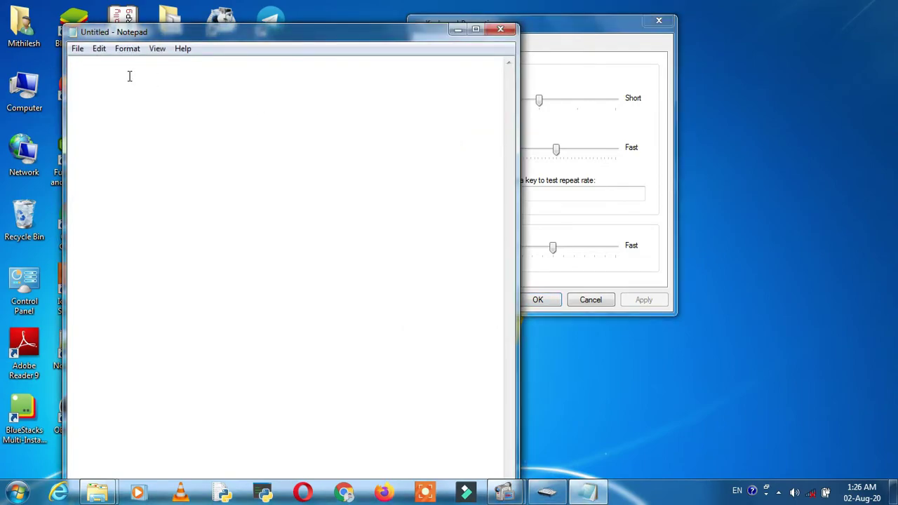
pyautogui.write('fdsf')
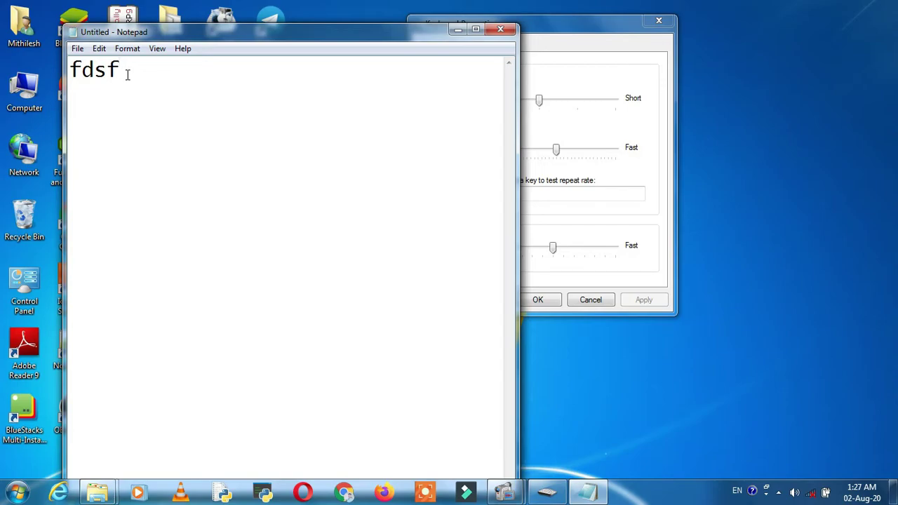
pyautogui.moveTo(610, 27); pyautogui.dragTo(685, 25)
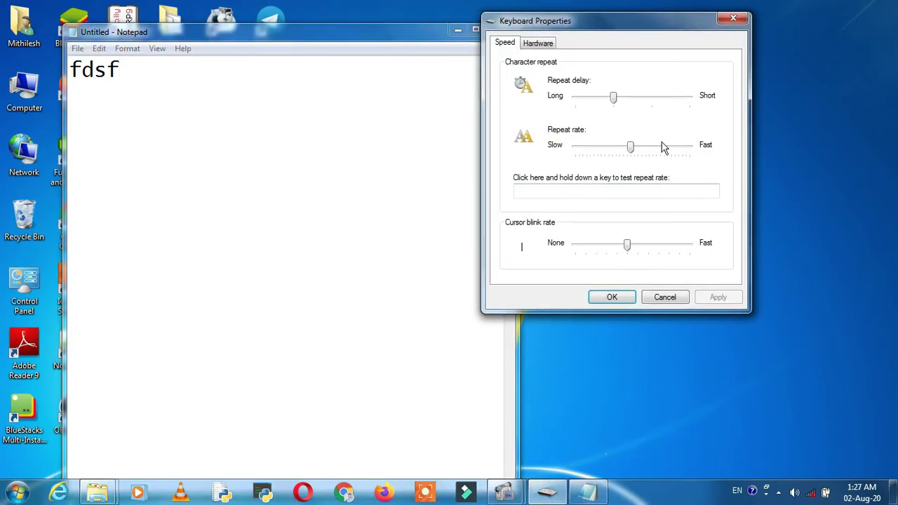
# - Set the cursor blink rate to None, apply it, and place the cursor after "fdsf" in Notepad to test it
pyautogui.moveTo(627, 246); pyautogui.dragTo(567, 250)
pyautogui.click(718, 299)
pyautogui.click(140, 76)
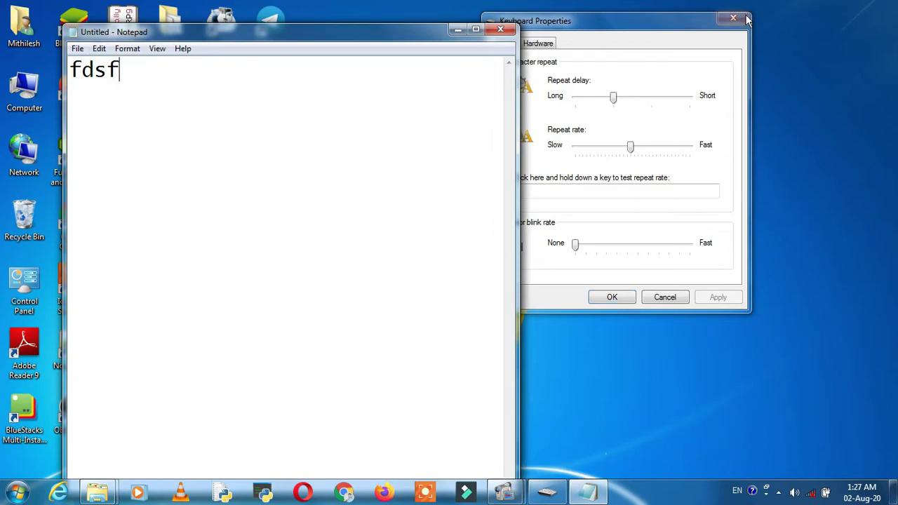
# - Raise the cursor blink rate to about three quarters of the way toward Fast, apply it, and check the cursor in Notepad
pyautogui.click(659, 19)
pyautogui.click(632, 247)
pyautogui.moveTo(633, 247); pyautogui.dragTo(656, 247)
pyautogui.click(723, 300)
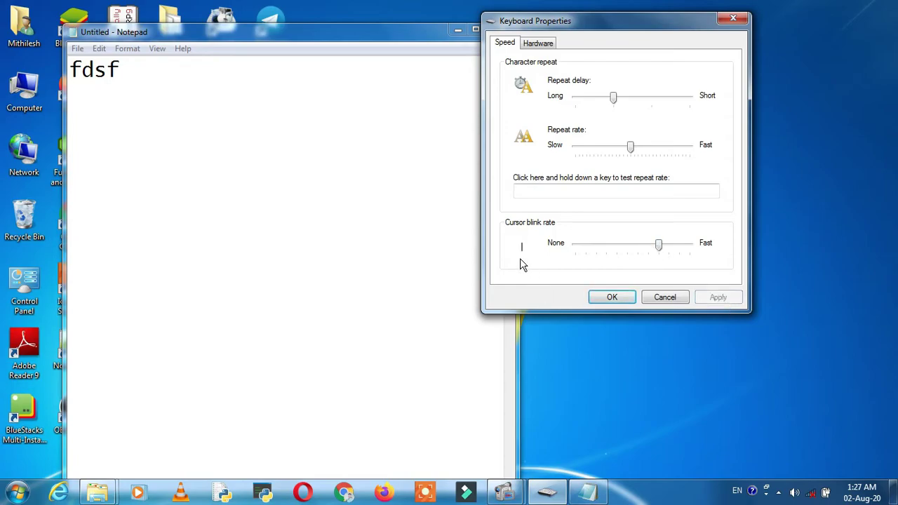
pyautogui.click(137, 96)
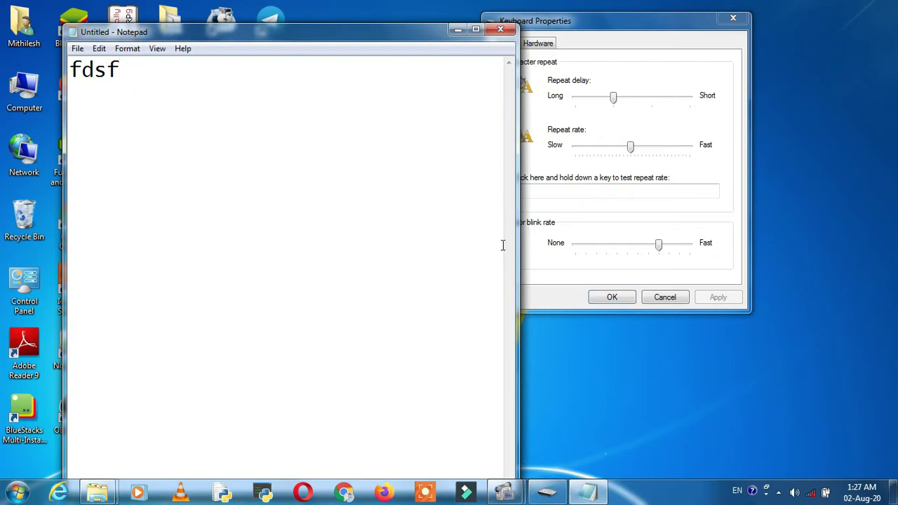
pyautogui.click(543, 268)
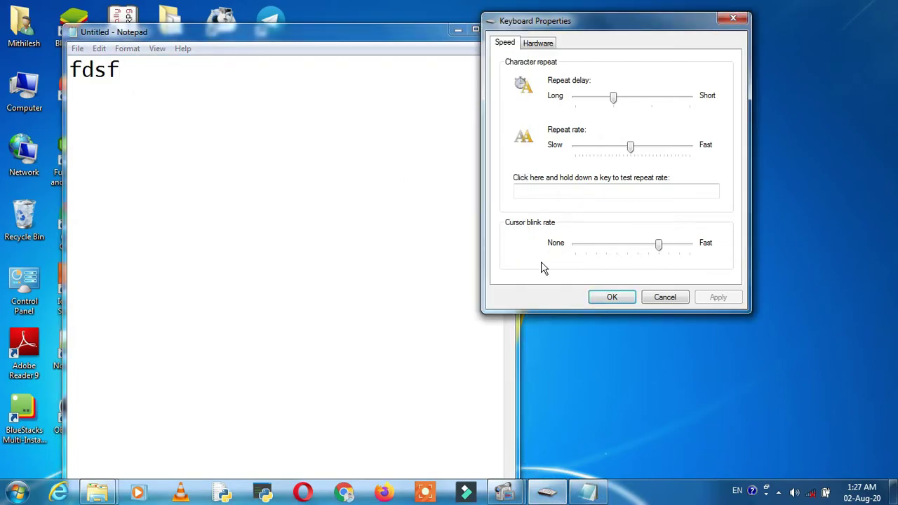
# - Review the hardware details of the Standard PS/2 Keyboard and the HID Keyboard Device, and close Keyboard Properties with the settings accepted
pyautogui.click(538, 43)
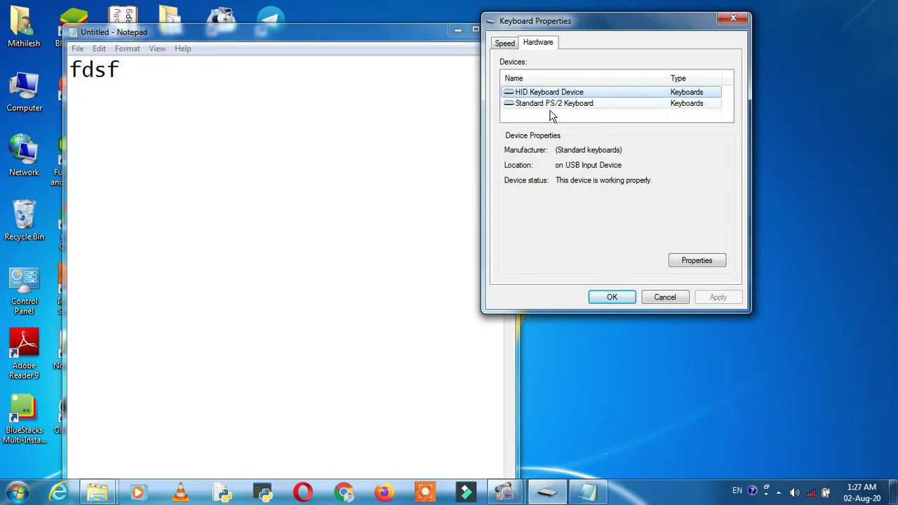
pyautogui.click(577, 105)
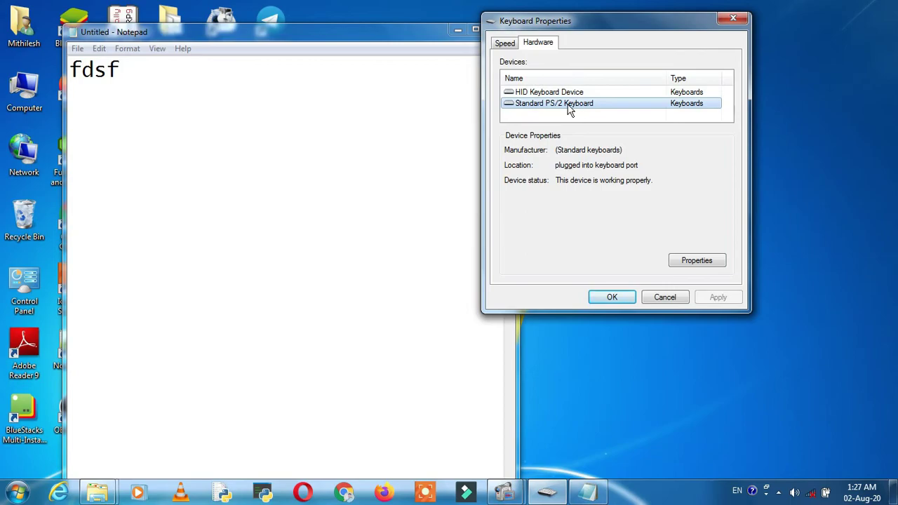
pyautogui.click(576, 92)
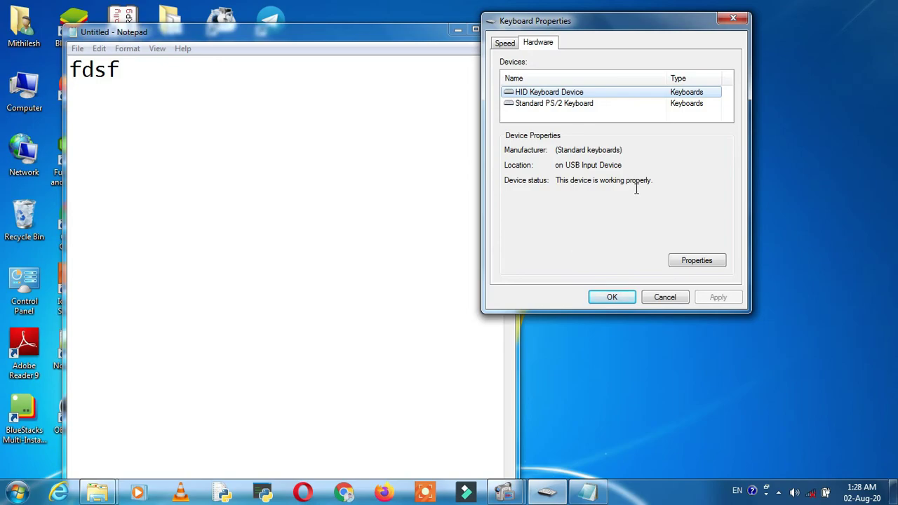
pyautogui.click(609, 298)
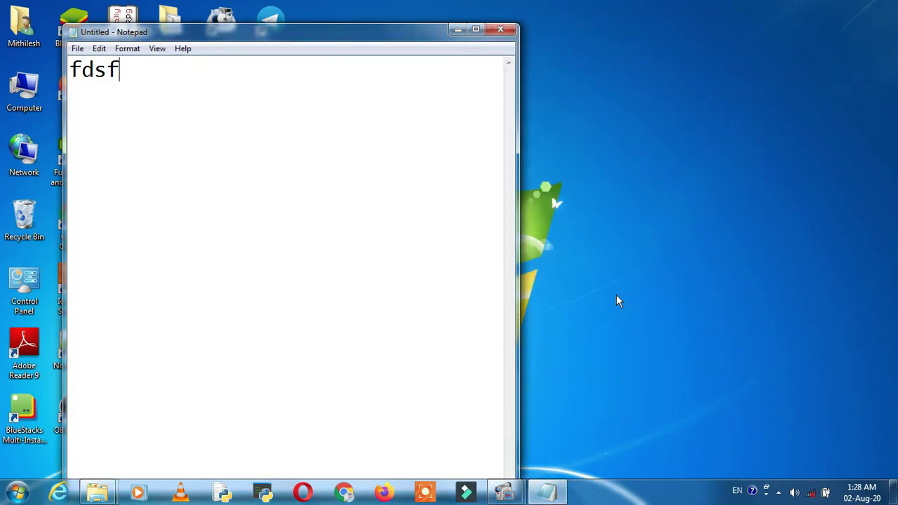